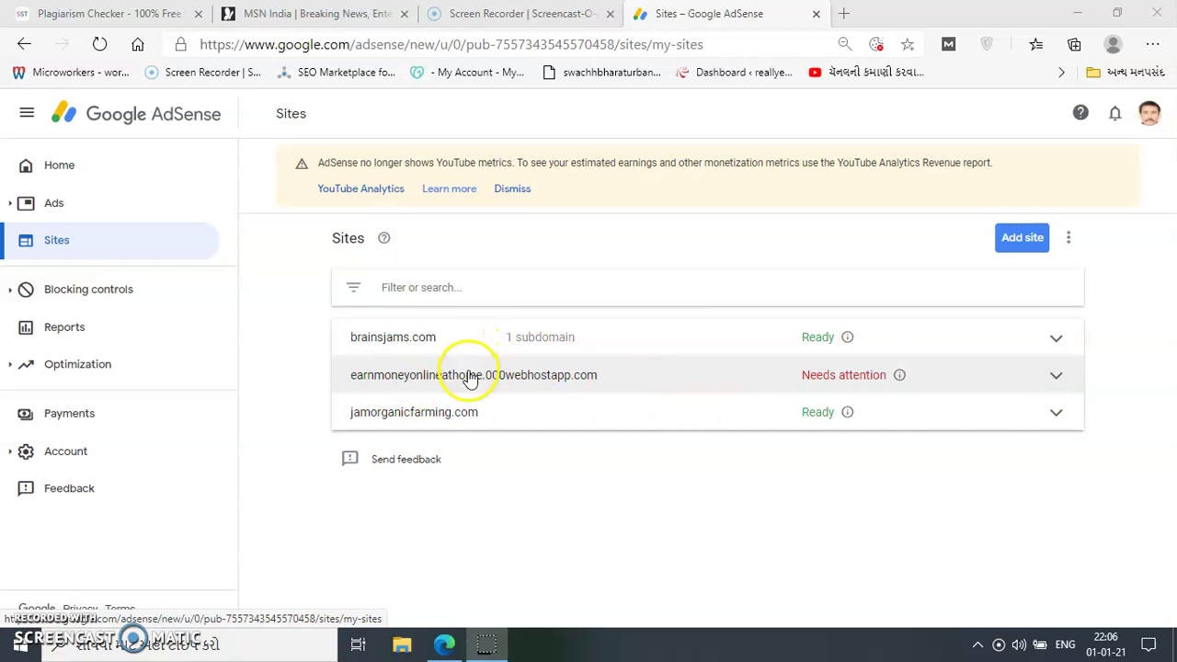
- Open the details of the earnmoneyonlineathome.000webhostapp.com site to examine why it needs attention
click(838, 383)
click(817, 381)
click(816, 381)
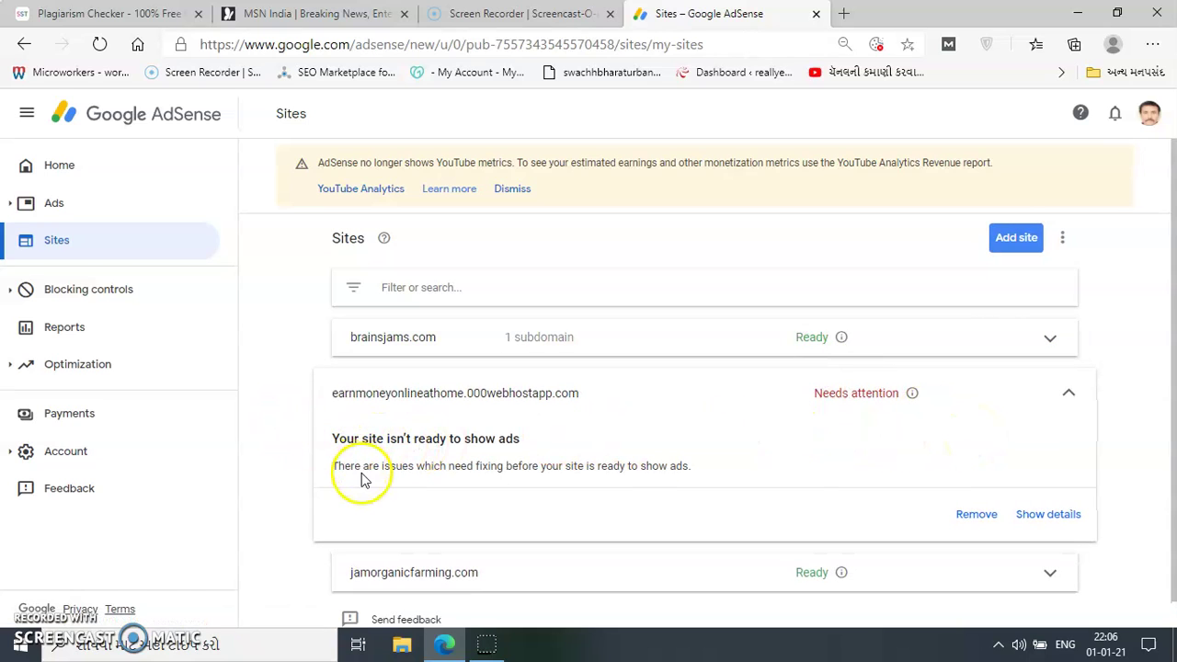
click(1048, 515)
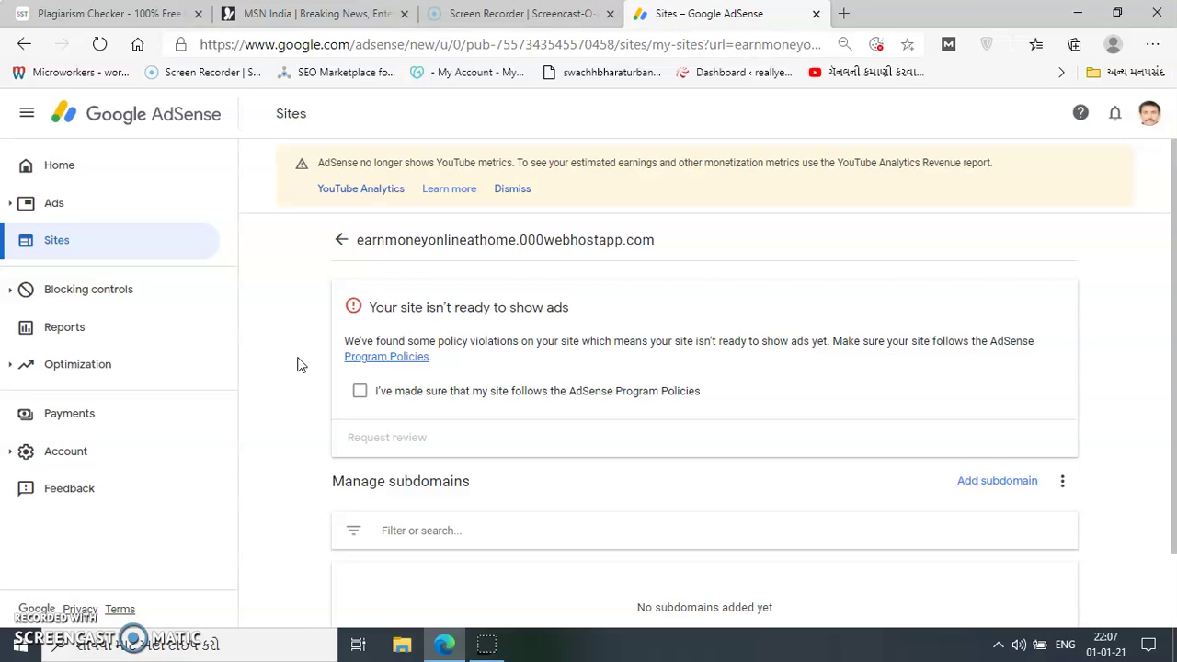
click(423, 408)
- Return to the list of AdSense sites to review the status of each site
click(87, 238)
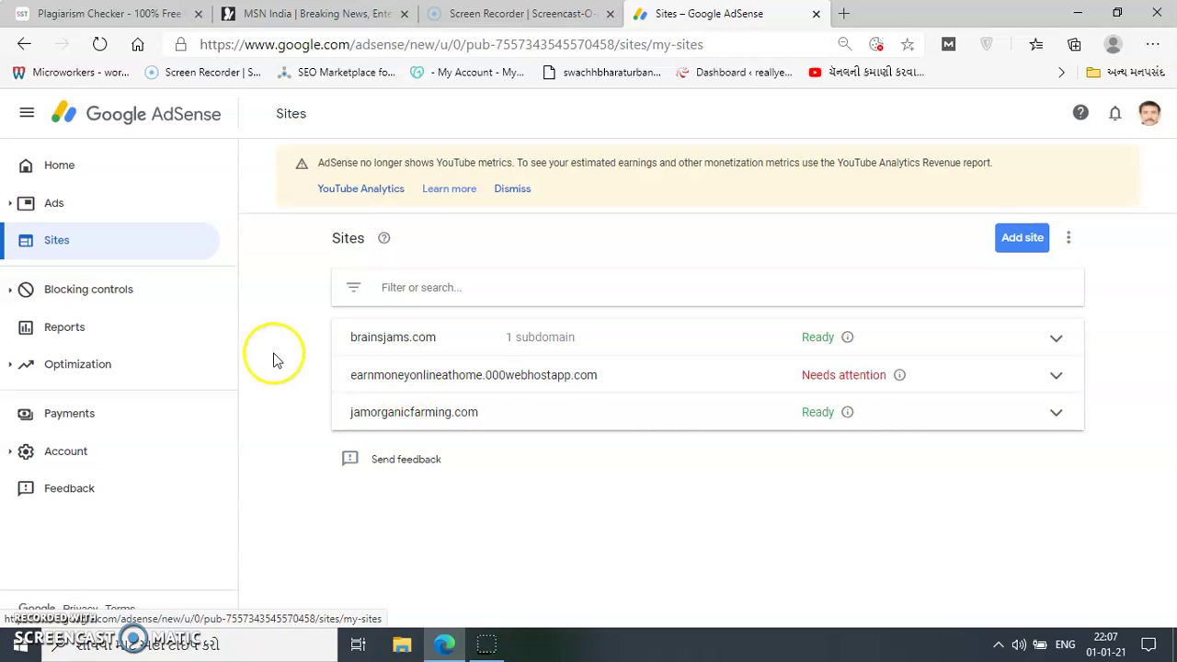
click(451, 386)
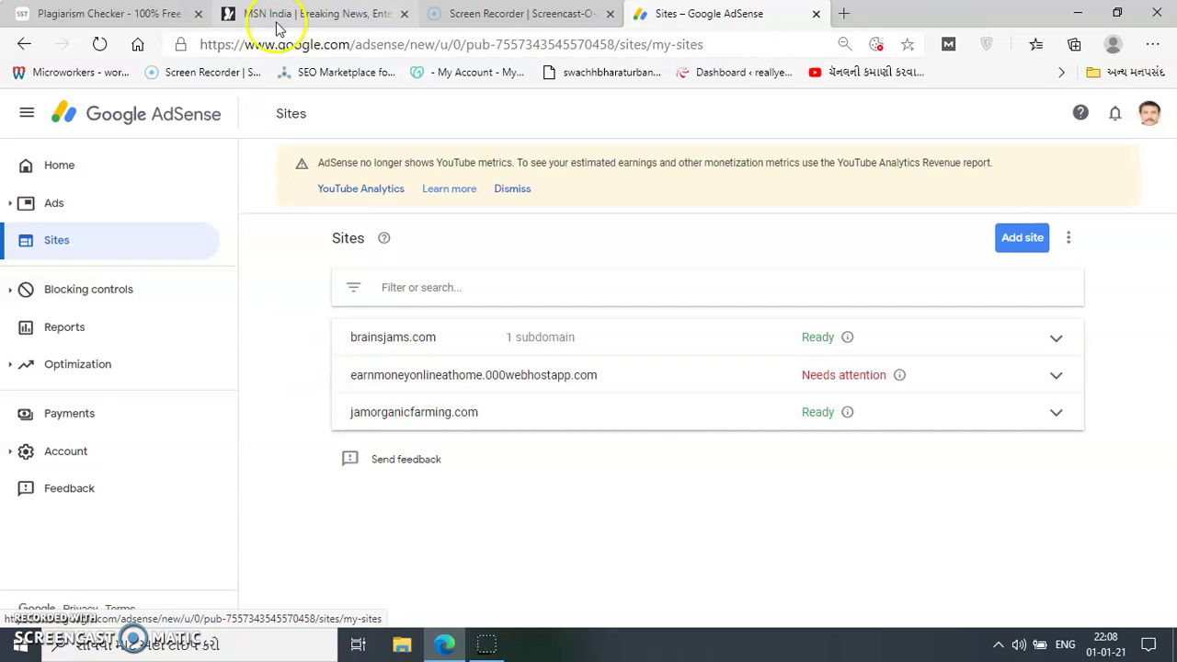
click(342, 16)
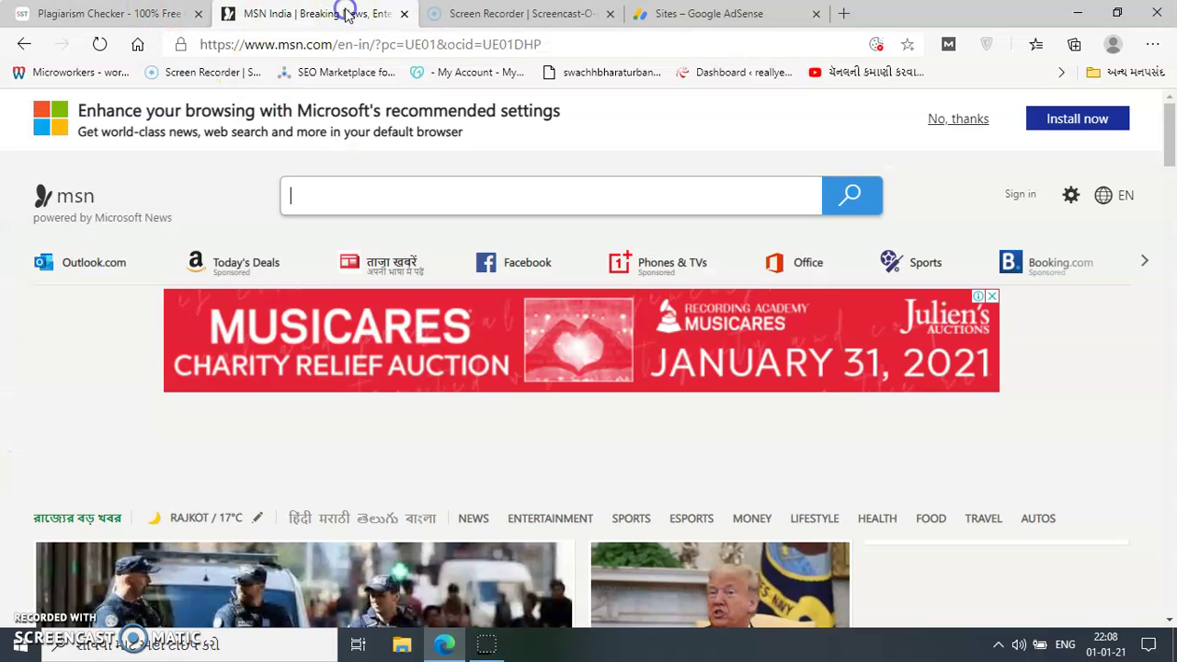
click(726, 13)
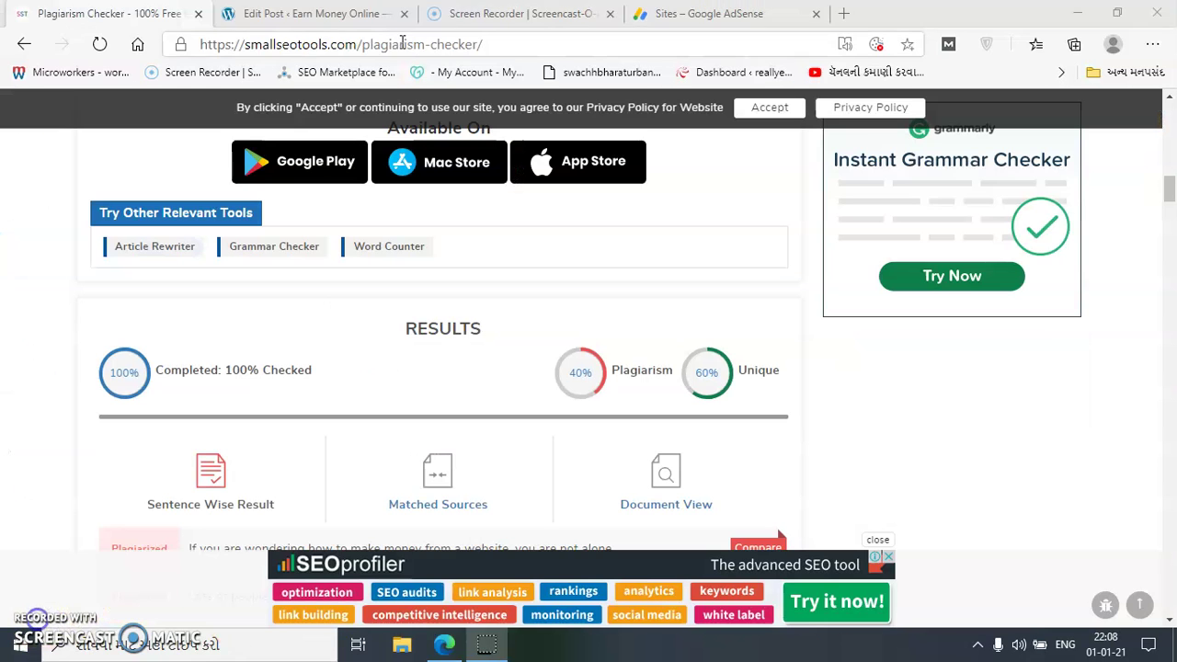
- Search the web for "plagarizm" and open the smallseotools.com Plagiarism Checker page
click(401, 42)
click(402, 43)
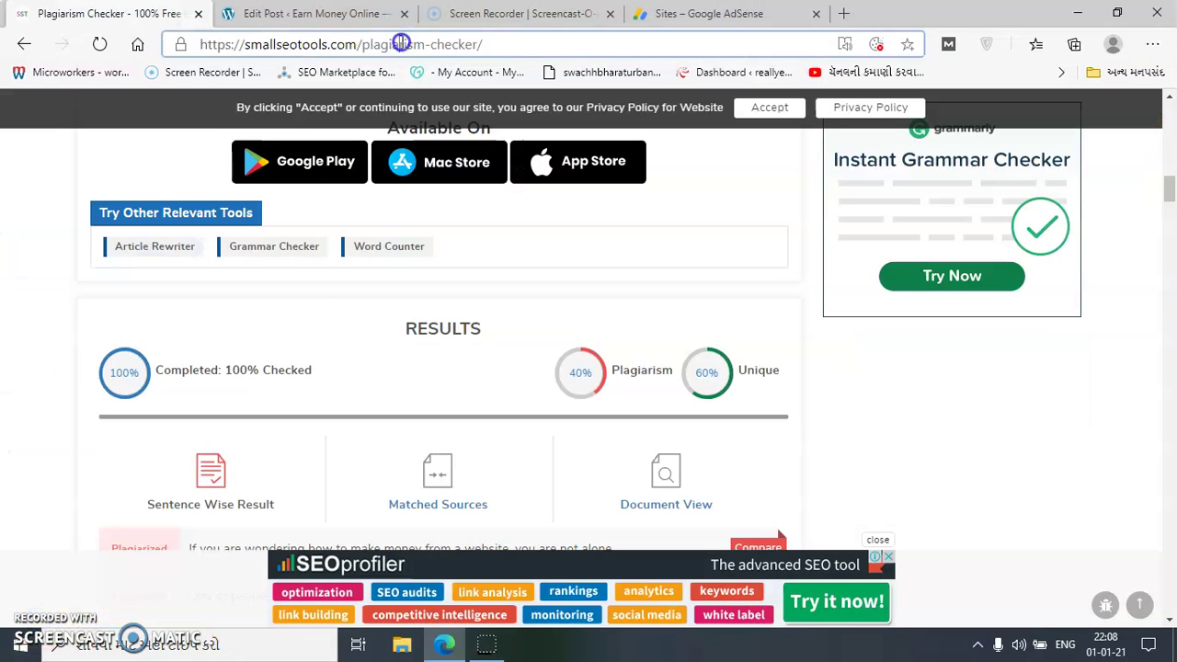
click(555, 52)
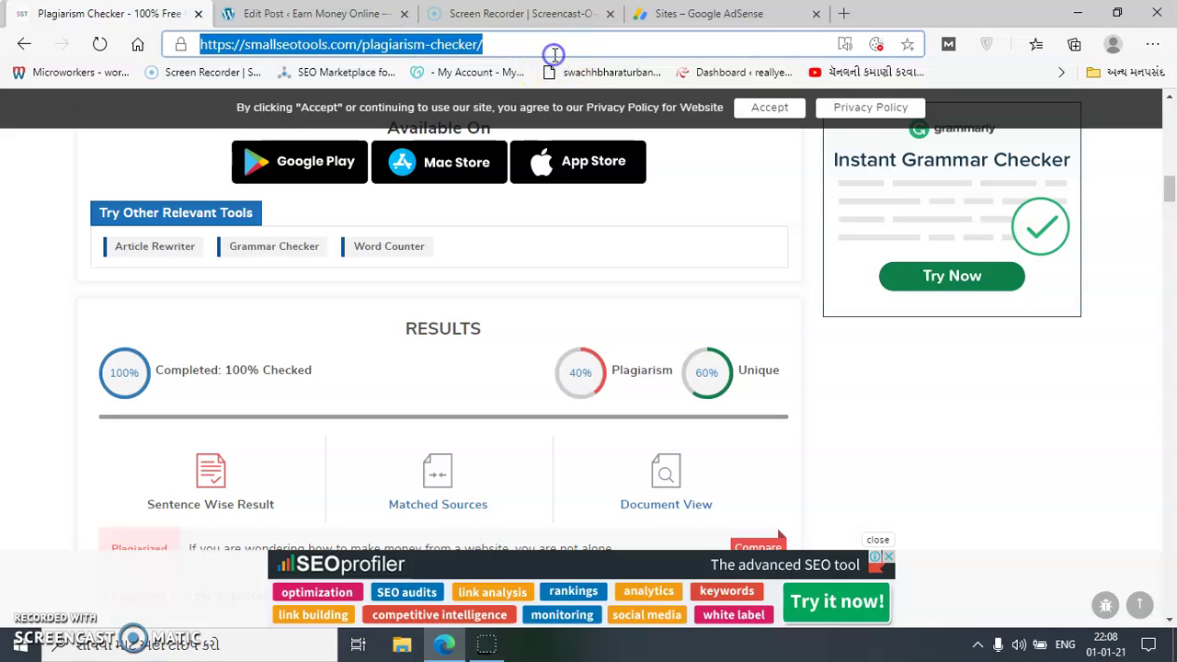
text(p)
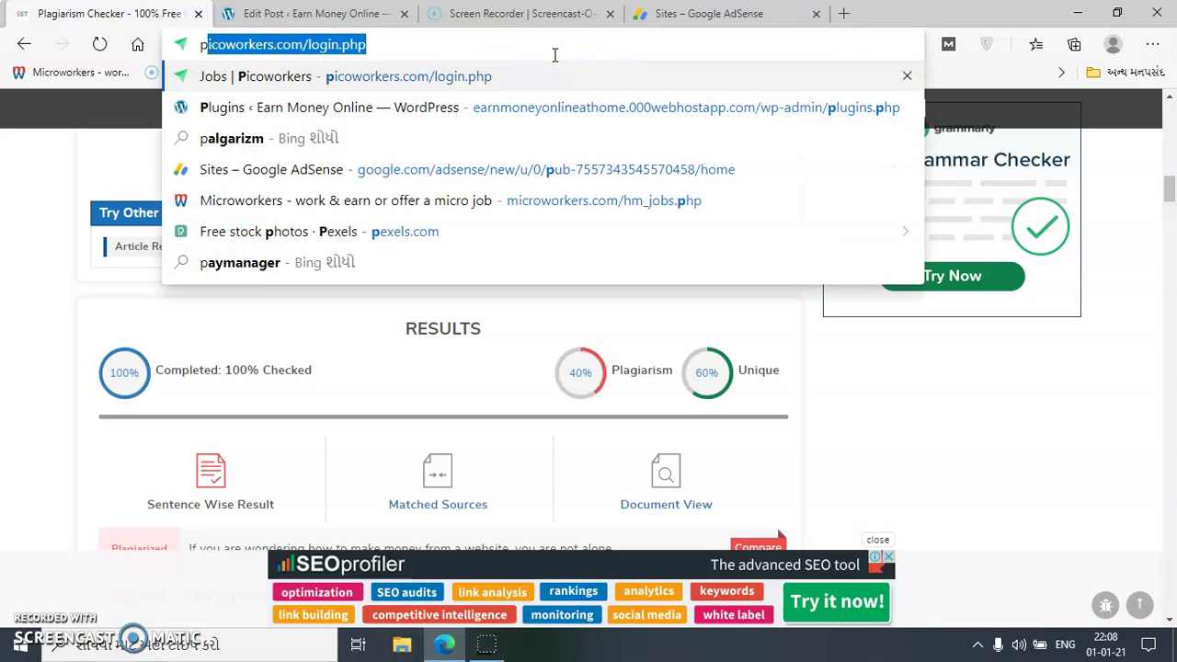
text(la)
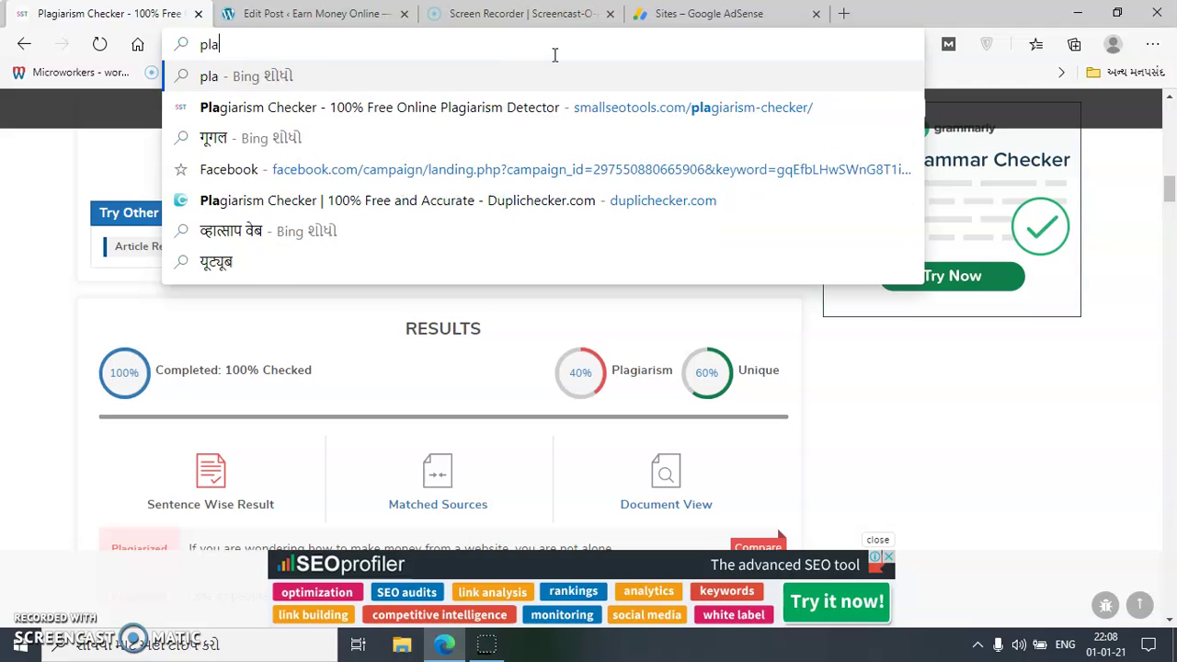
text(ga)
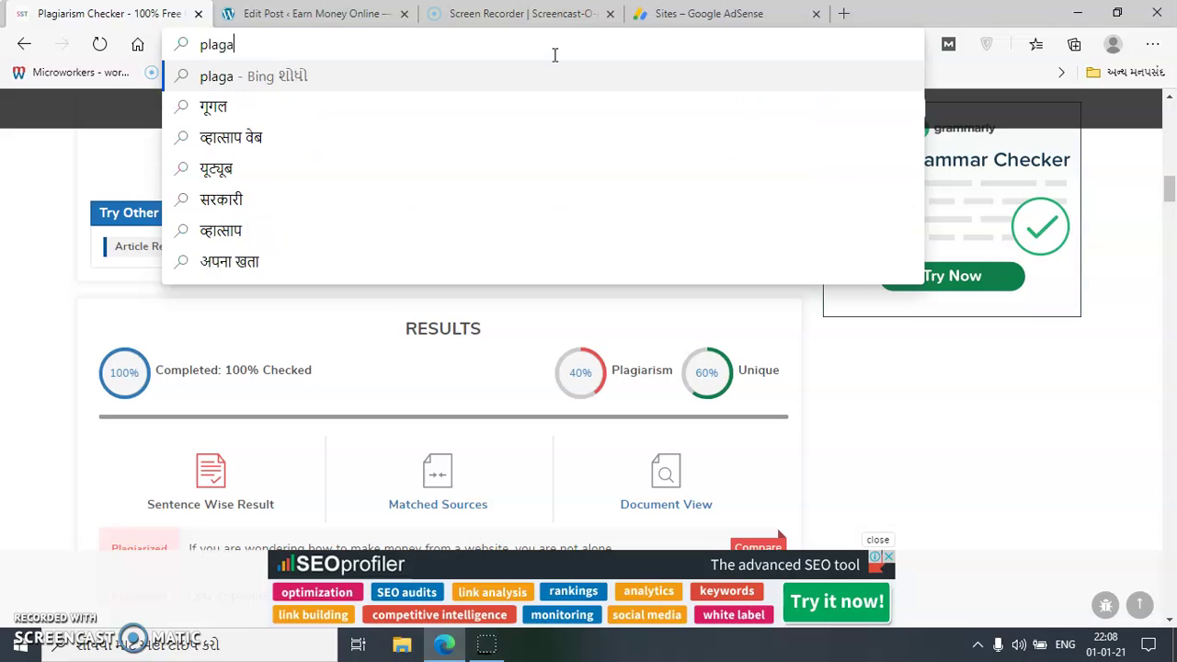
text(rizm)
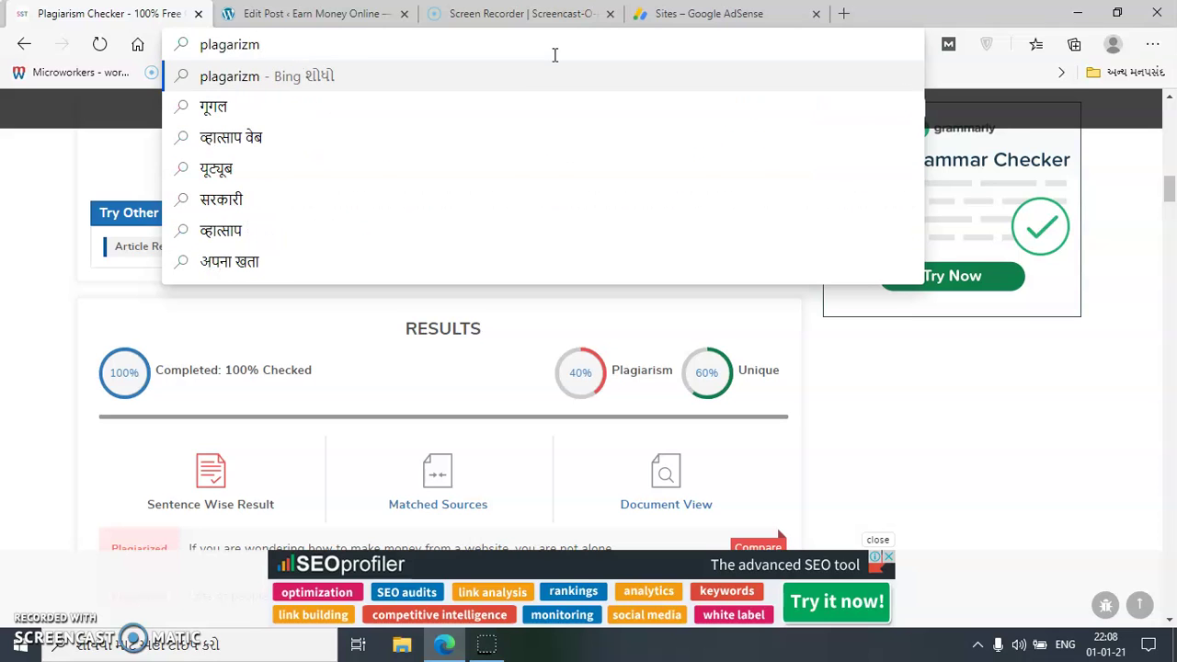
key(Return)
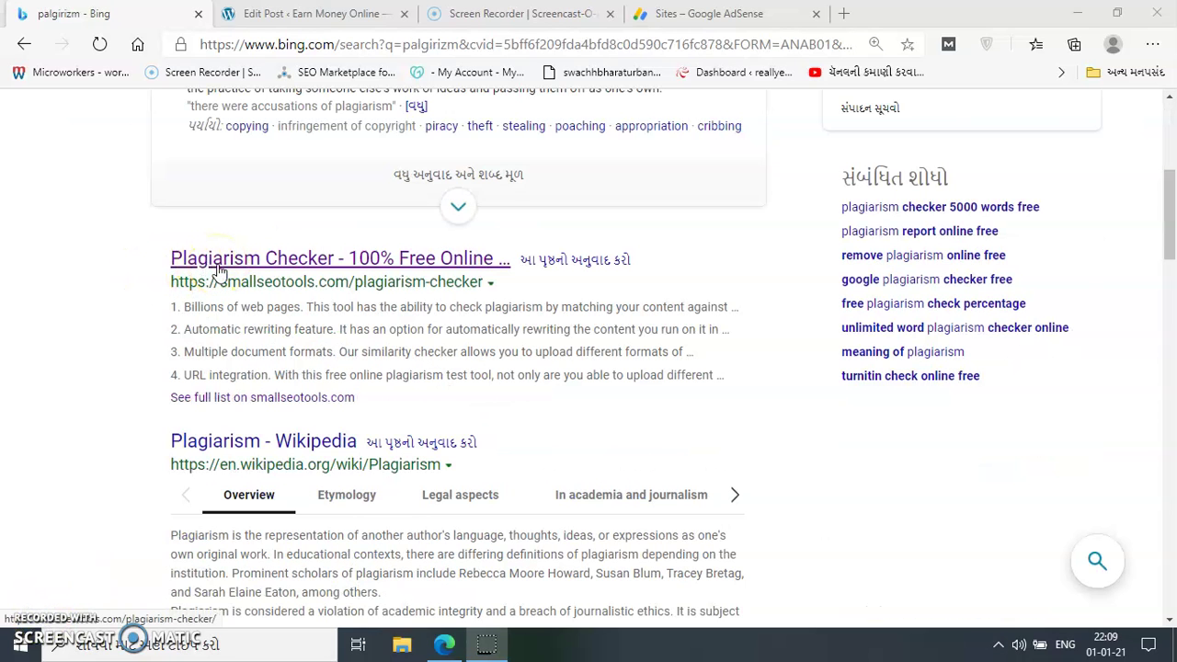
click(219, 266)
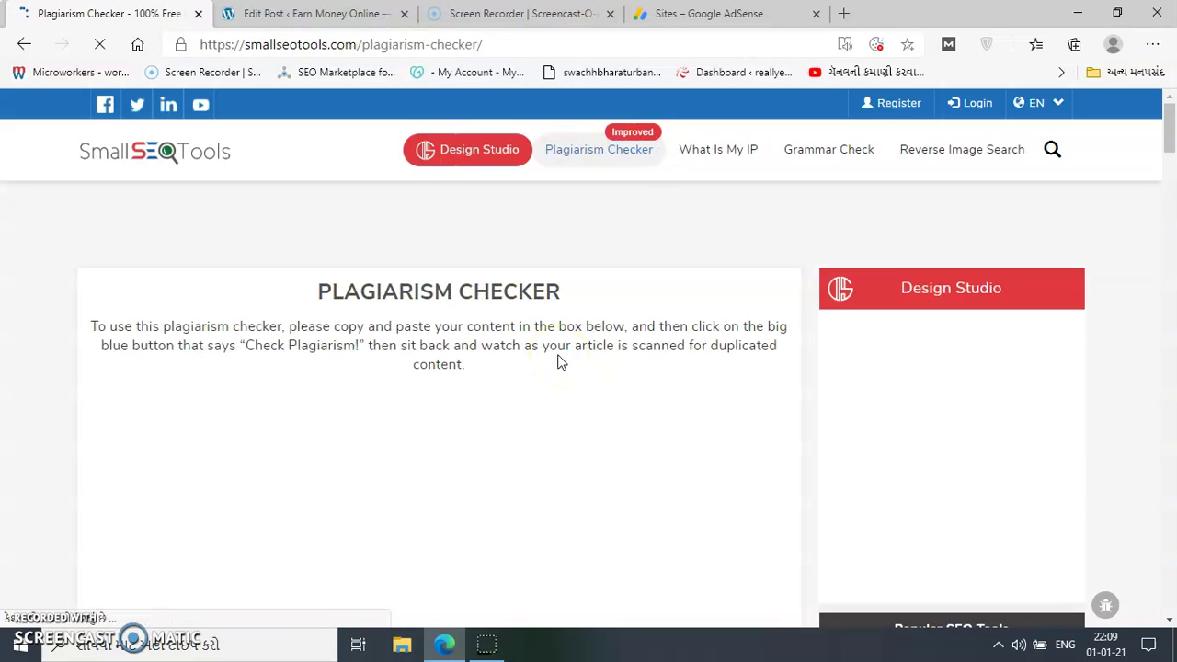
- Go to the plagiarism checker's form and activate the field for checking a webpage URL
scroll(558, 361, down, 7)
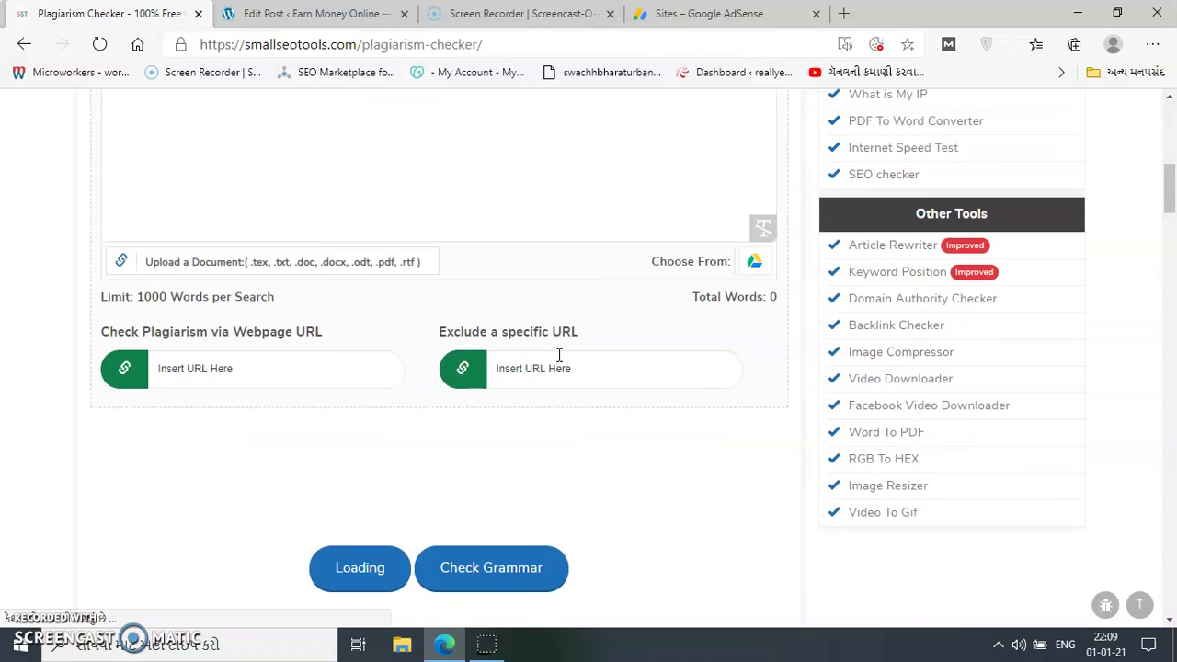
scroll(558, 354, up, 2)
click(253, 219)
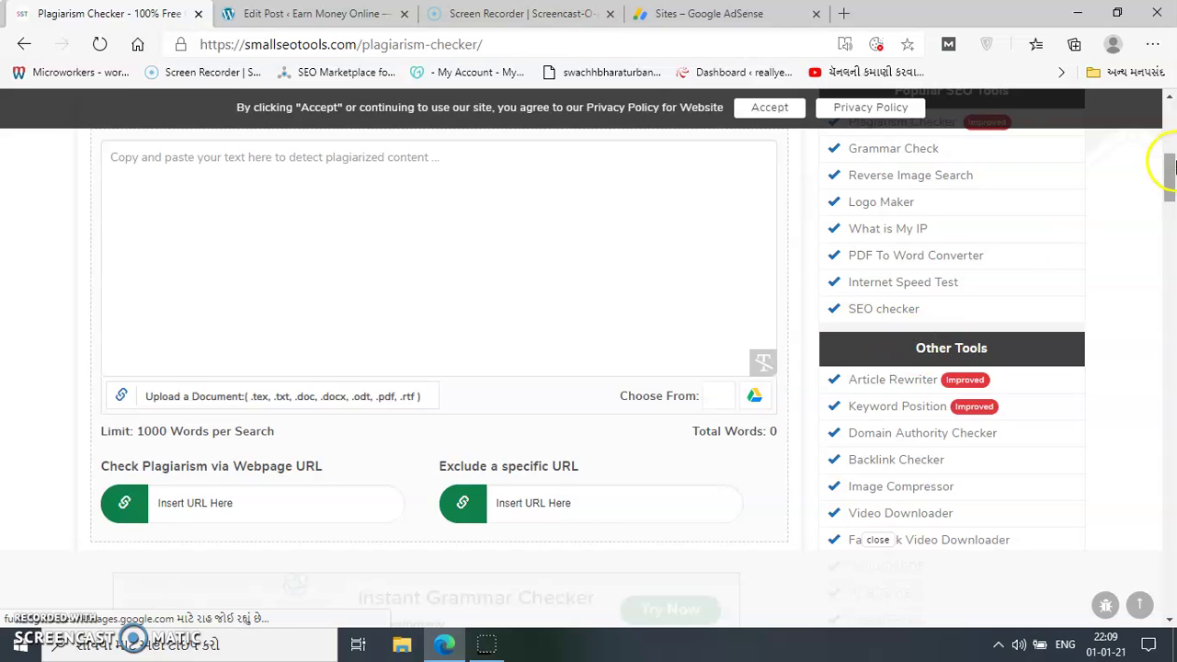
drag(1171, 174, 1170, 206)
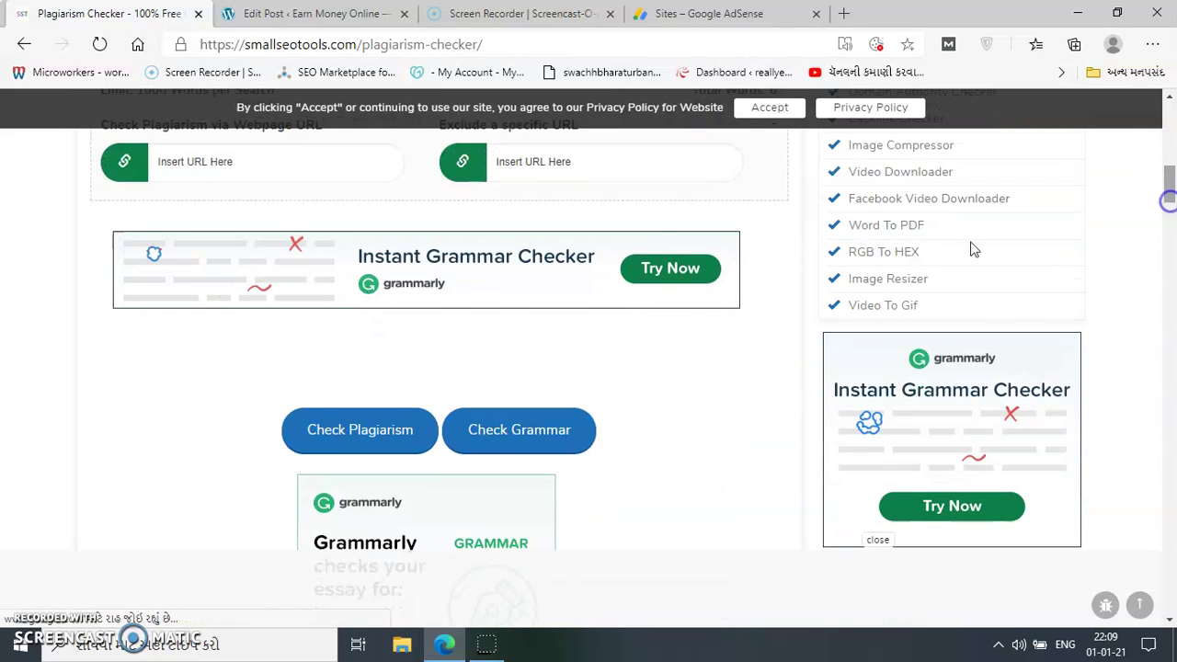
click(352, 447)
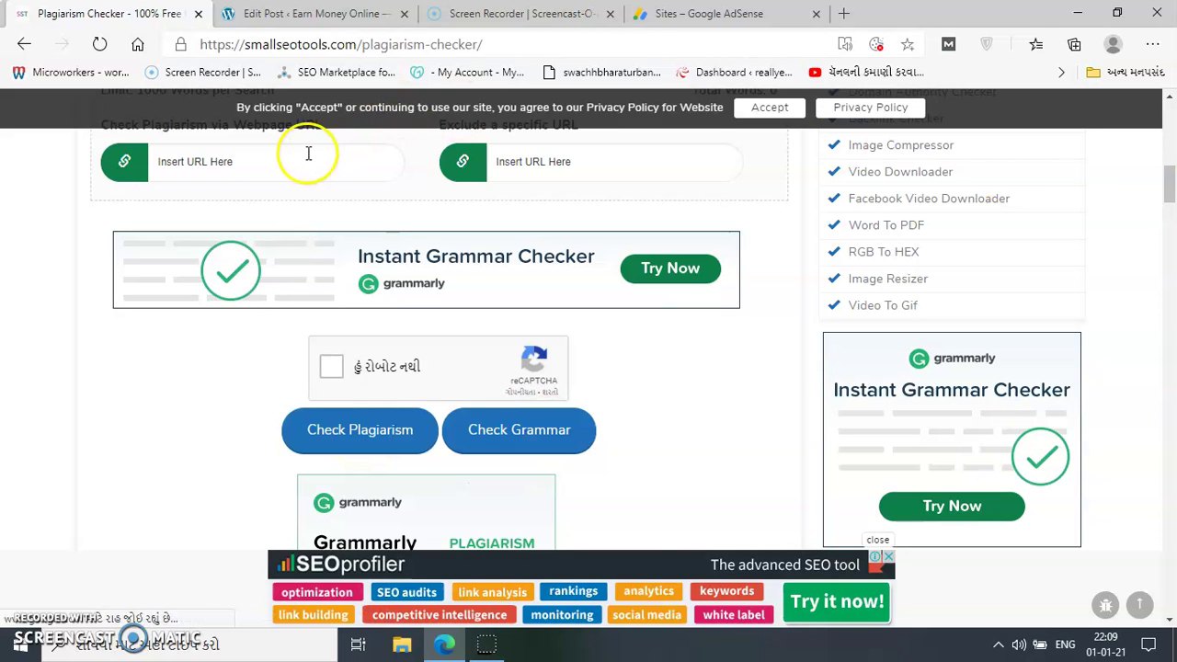
click(231, 156)
- Switch to the WordPress site and open the post "Make money from your website or blog" for editing
click(302, 13)
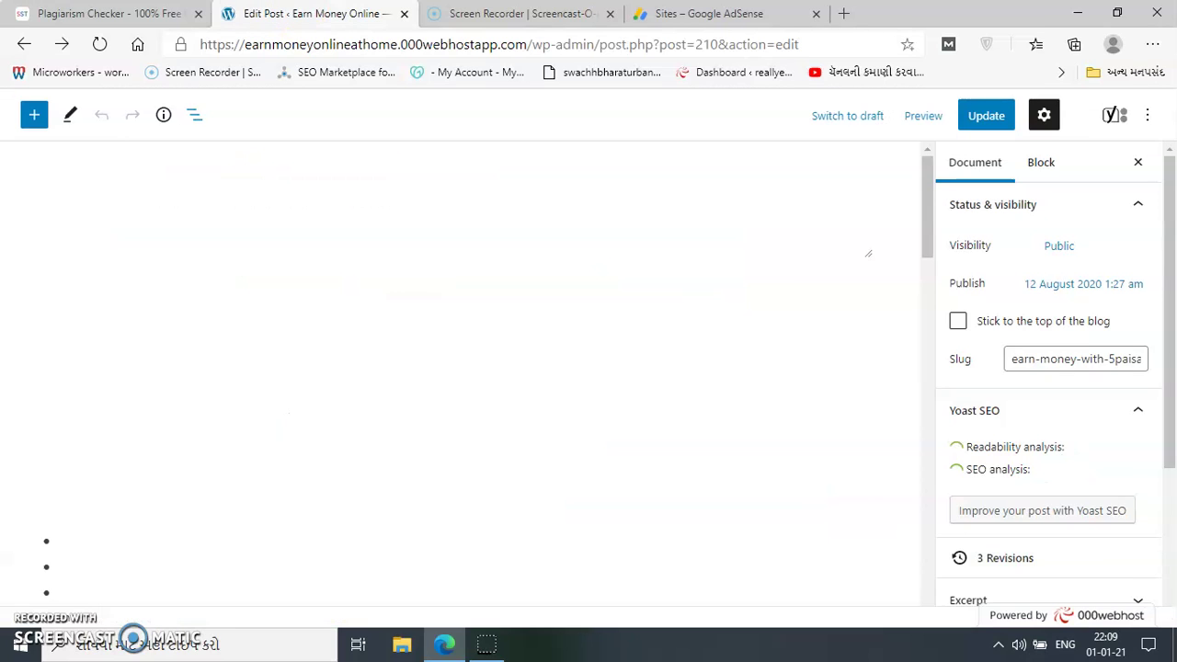
click(25, 117)
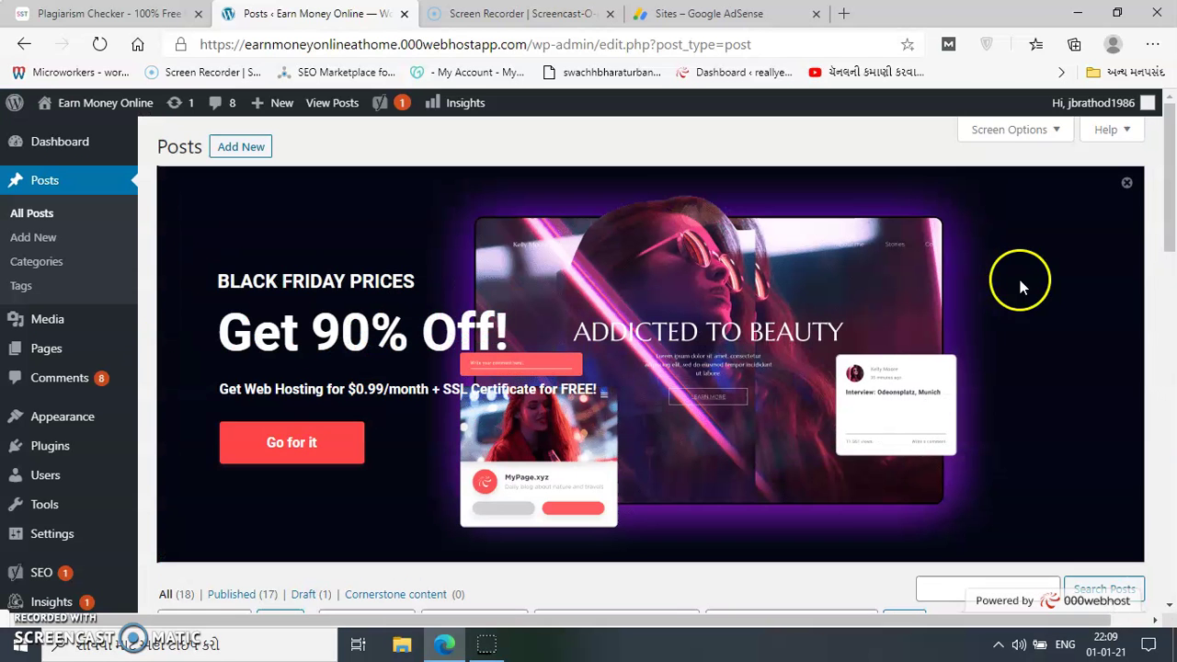
drag(1171, 151, 1171, 249)
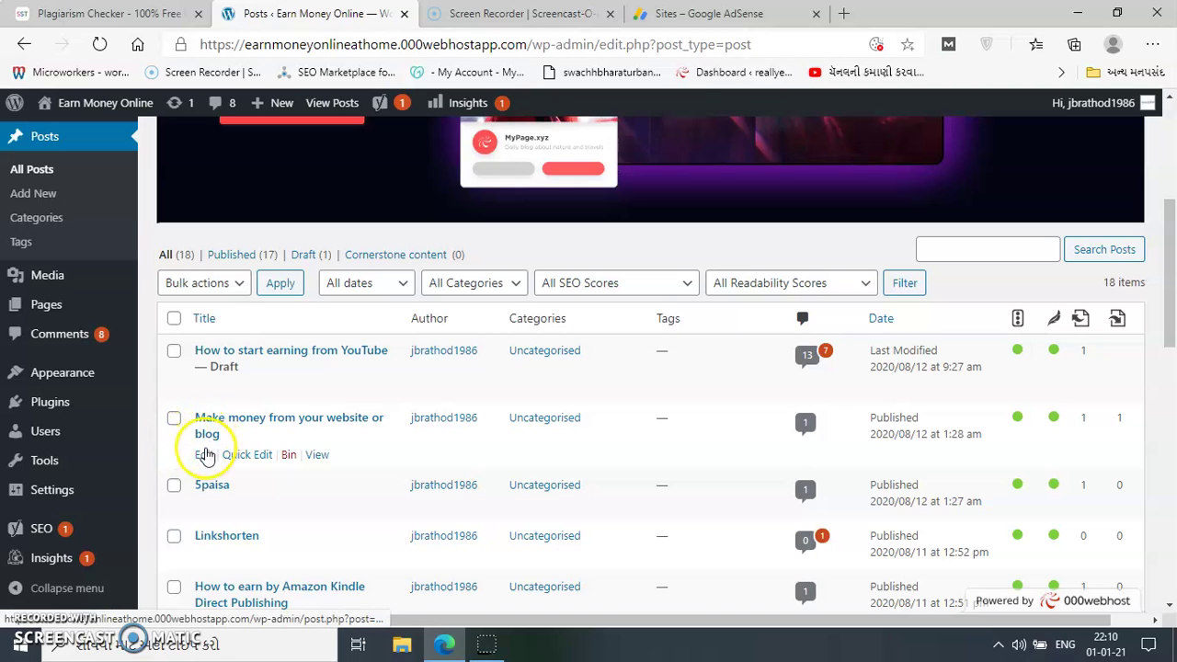
click(204, 456)
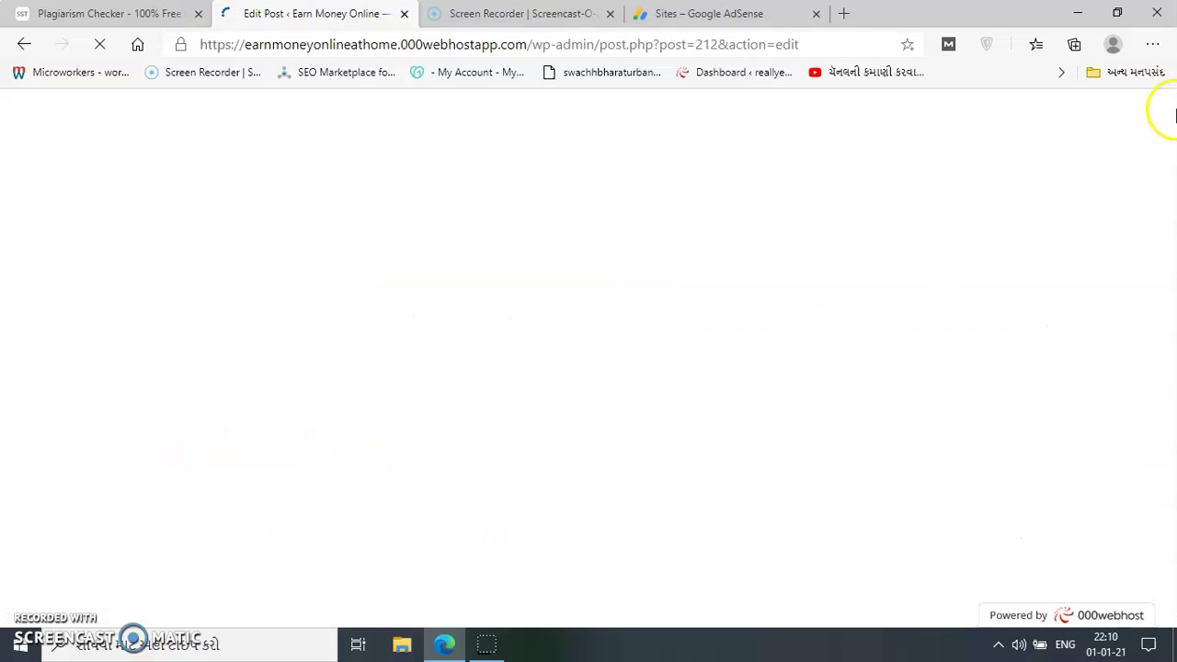
- Copy the post's permalink address and paste it as the webpage URL in the plagiarism checker
click(1171, 206)
drag(1170, 206, 1164, 353)
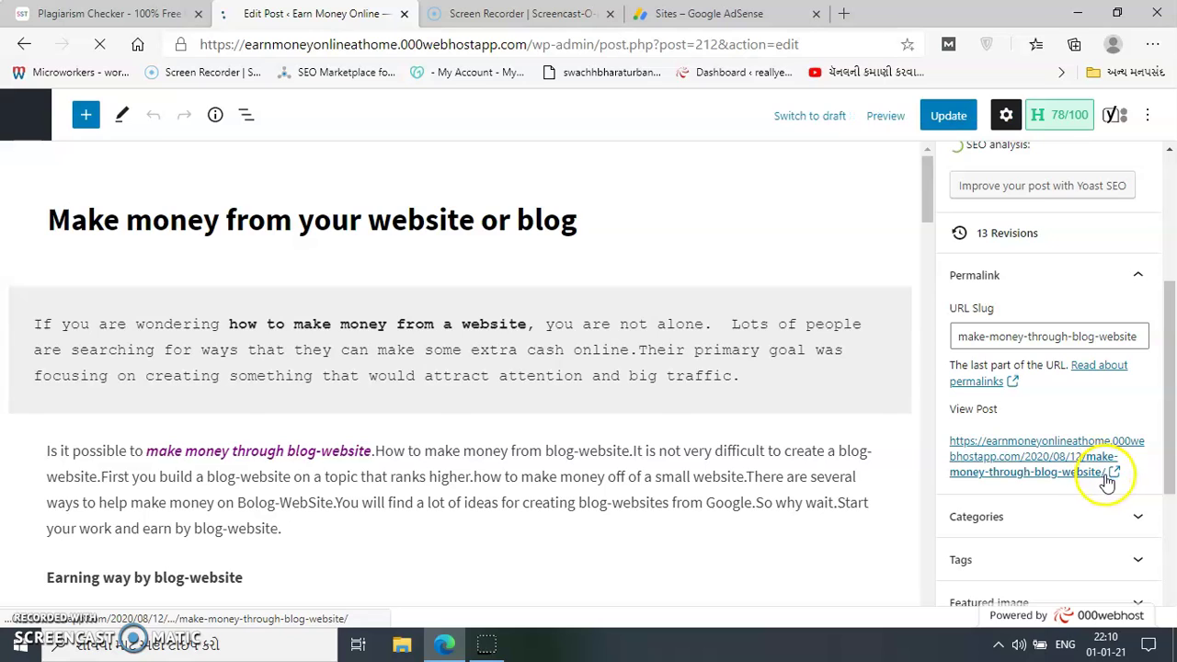
click(948, 446)
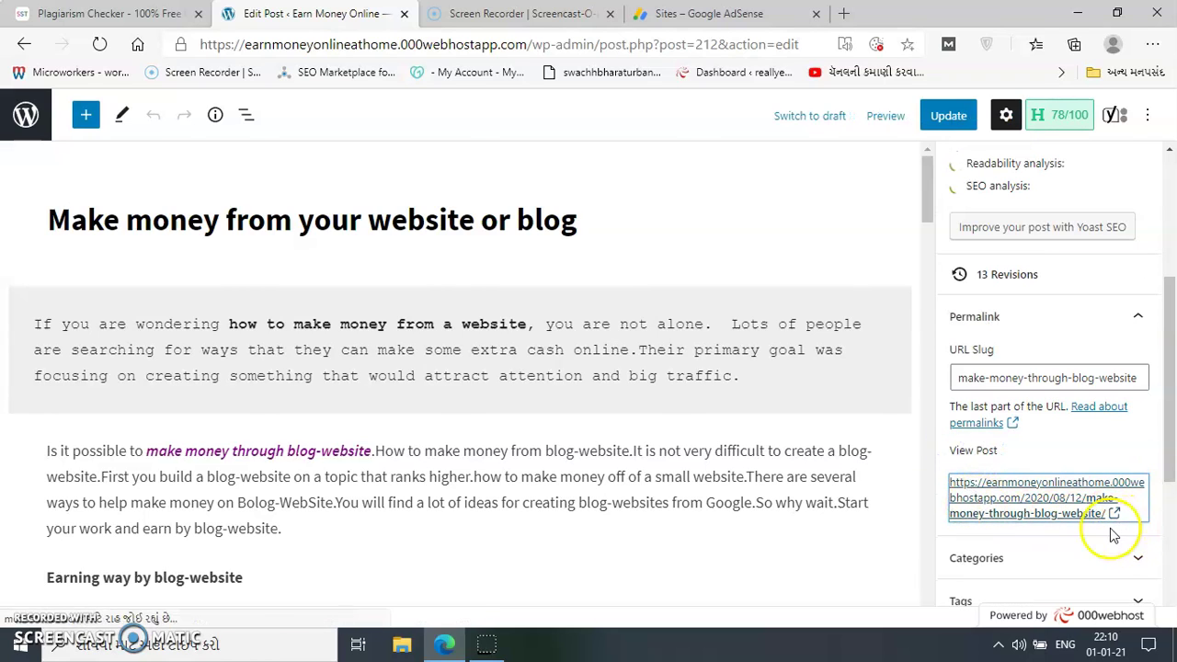
drag(1096, 523, 938, 467)
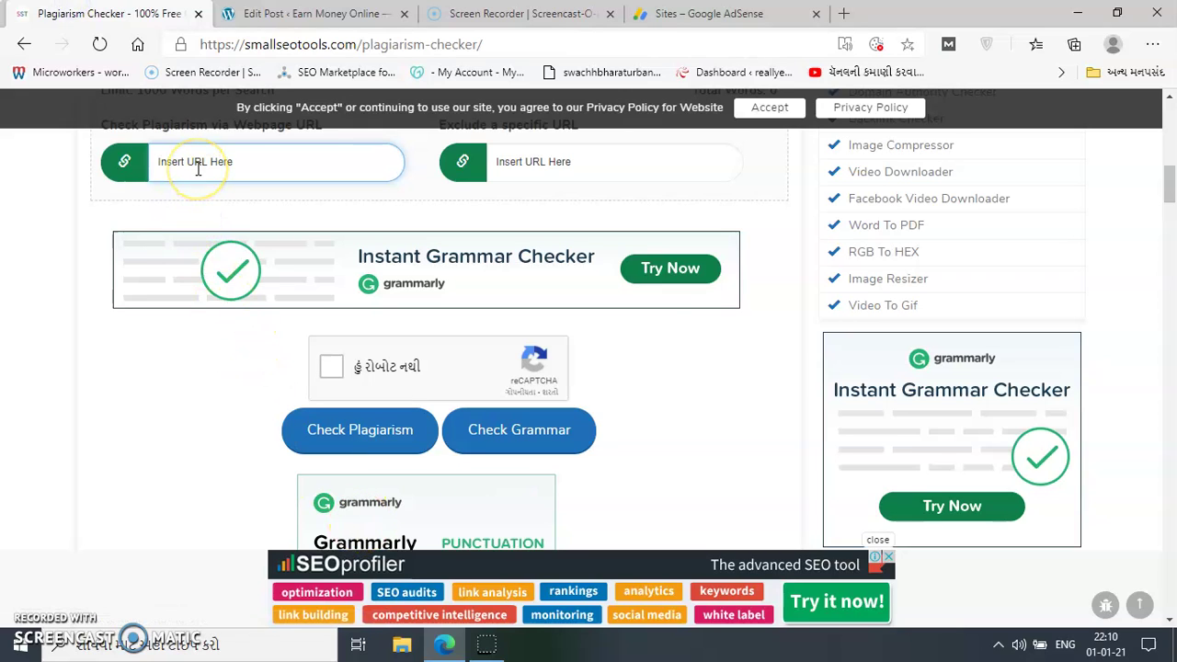
click(306, 311)
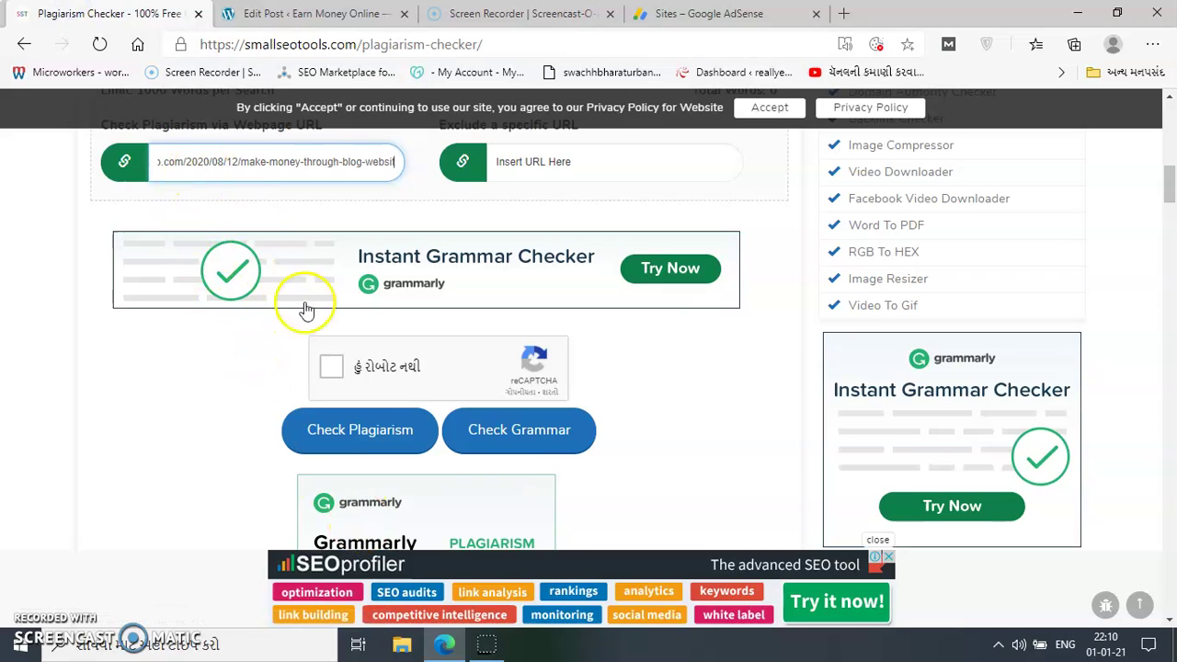
- Complete the reCAPTCHA by choosing the traffic light images and run the plagiarism check on the post's URL
click(331, 369)
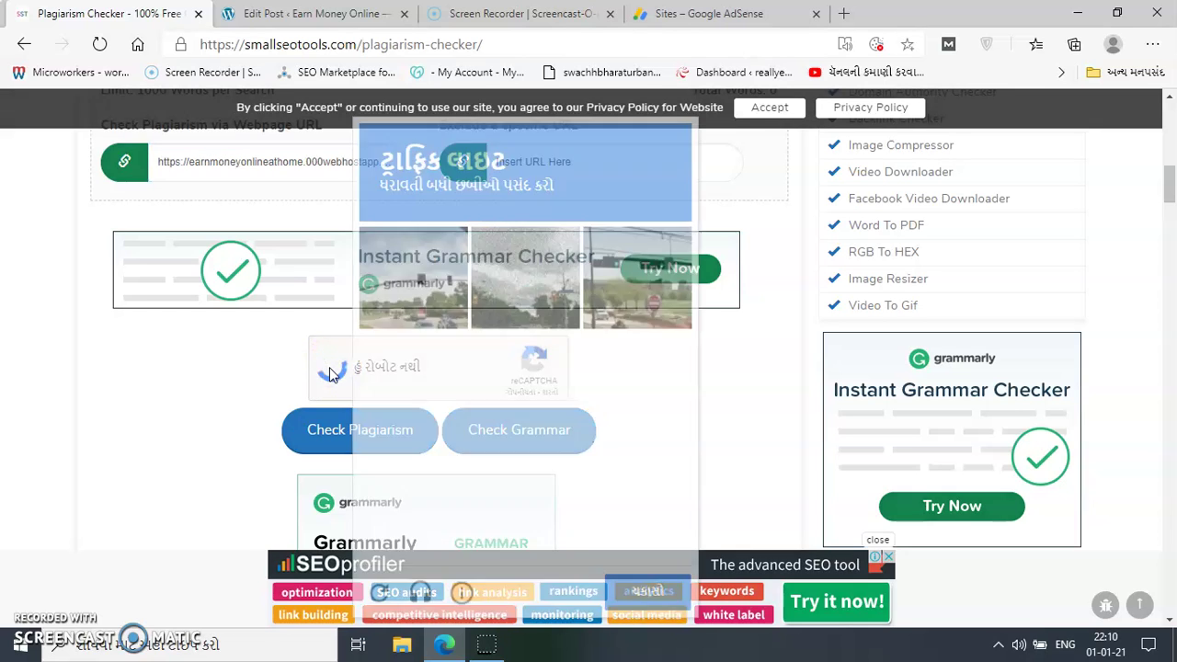
click(540, 184)
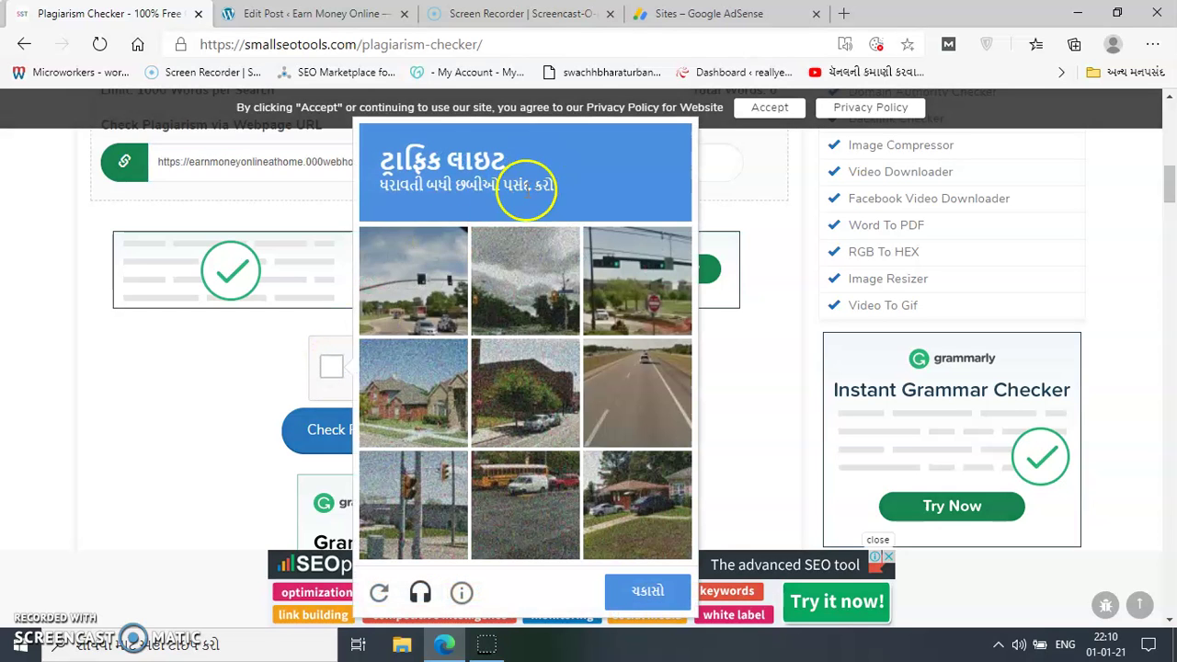
click(379, 301)
click(632, 286)
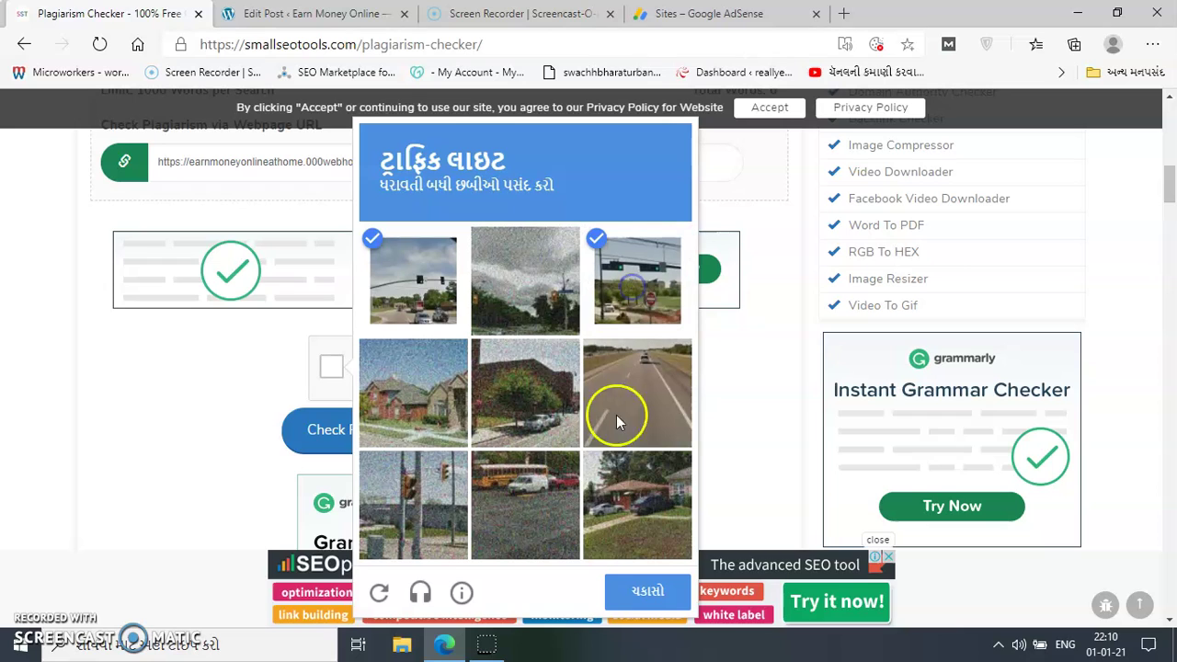
click(637, 607)
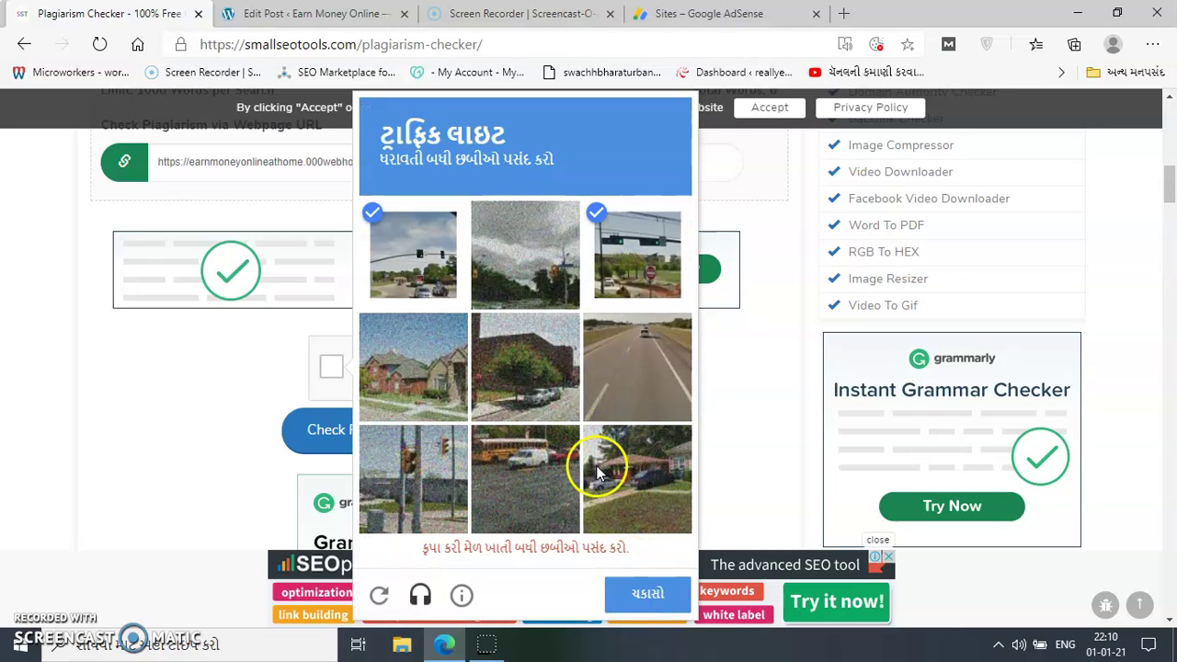
click(400, 457)
click(650, 591)
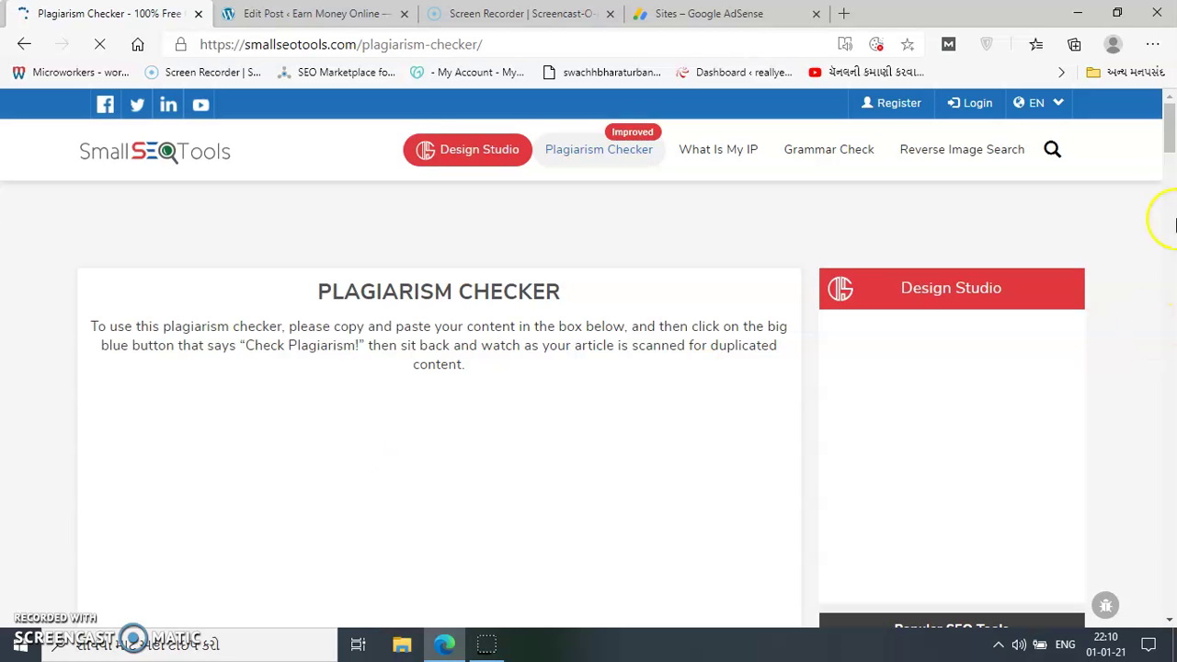
- Examine the plagiarism and unique percentages and the sentence-wise results against the WordPress post
drag(1173, 150, 1170, 184)
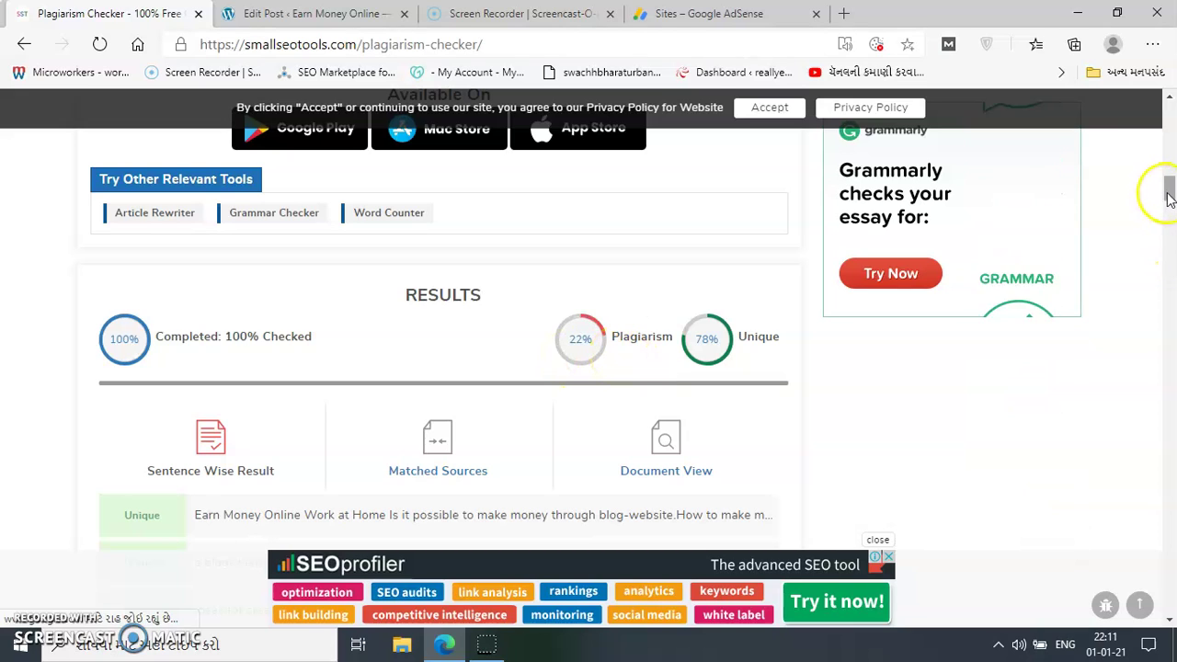
drag(1169, 189, 1168, 215)
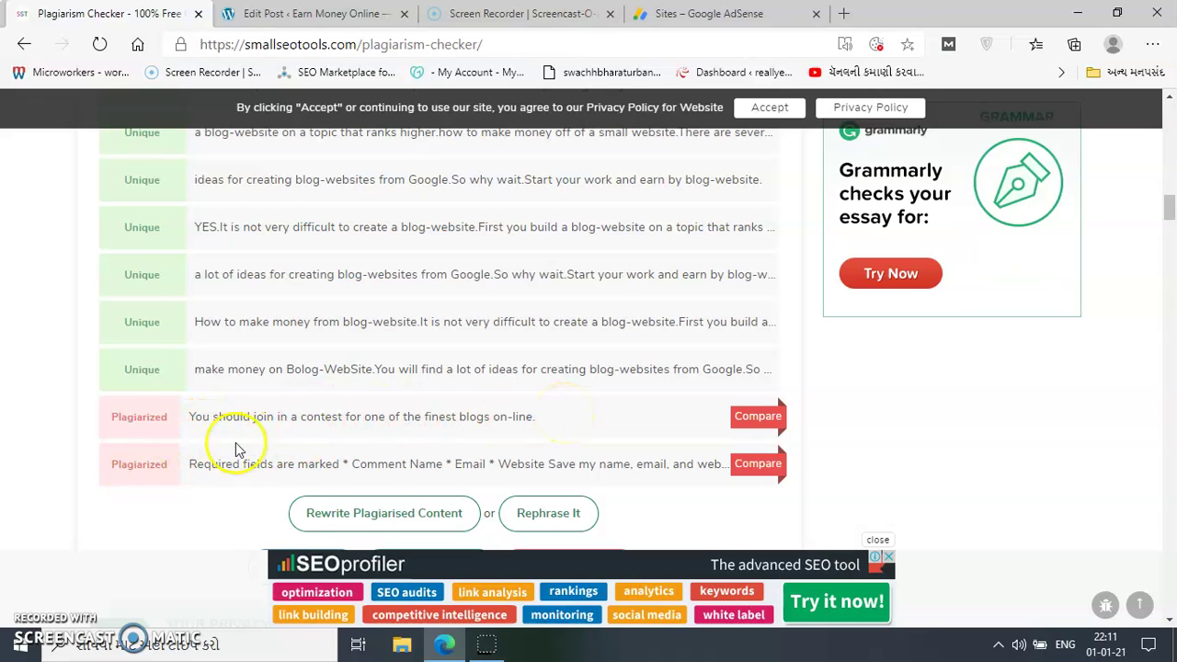
click(268, 11)
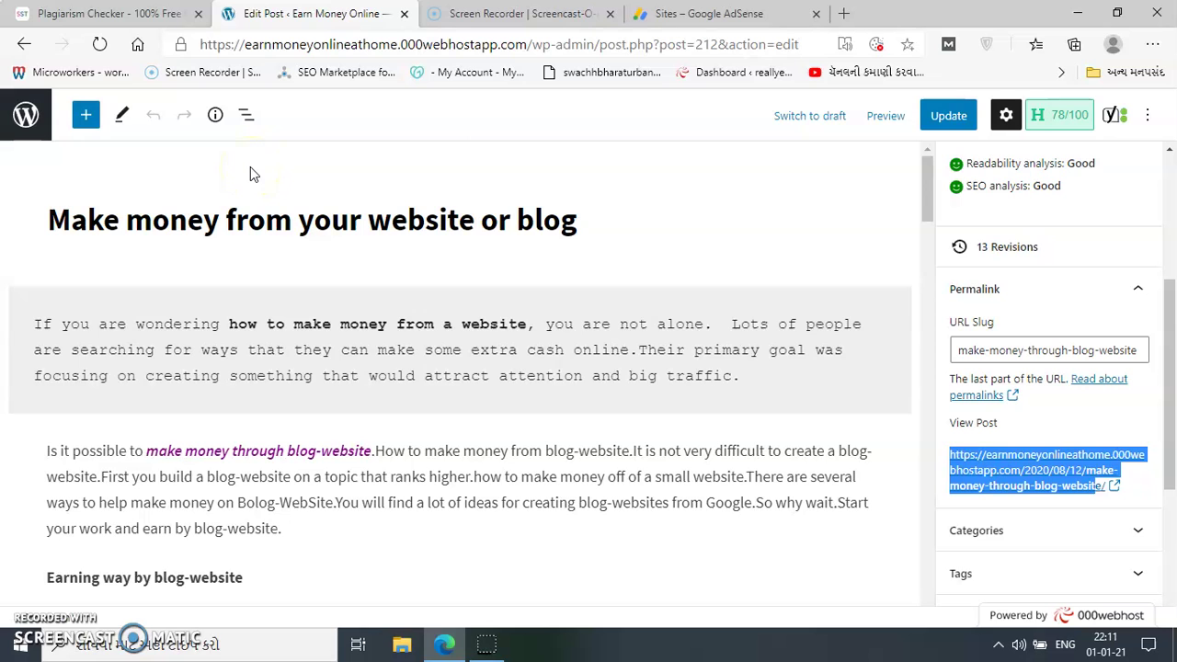
click(83, 13)
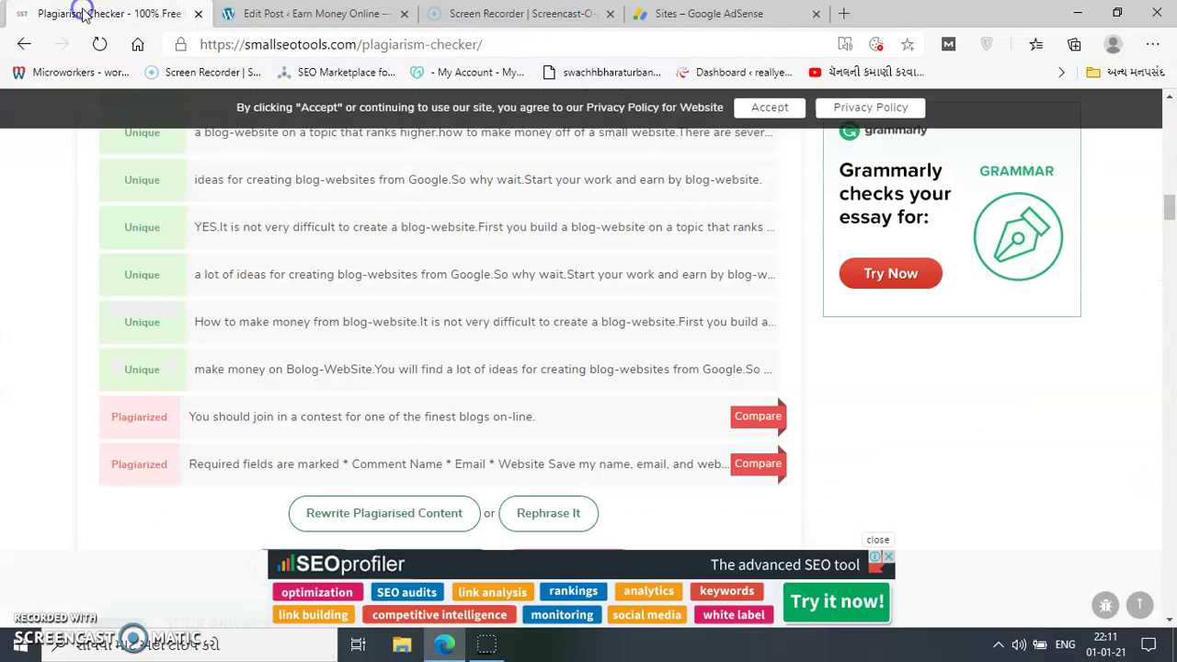
click(292, 13)
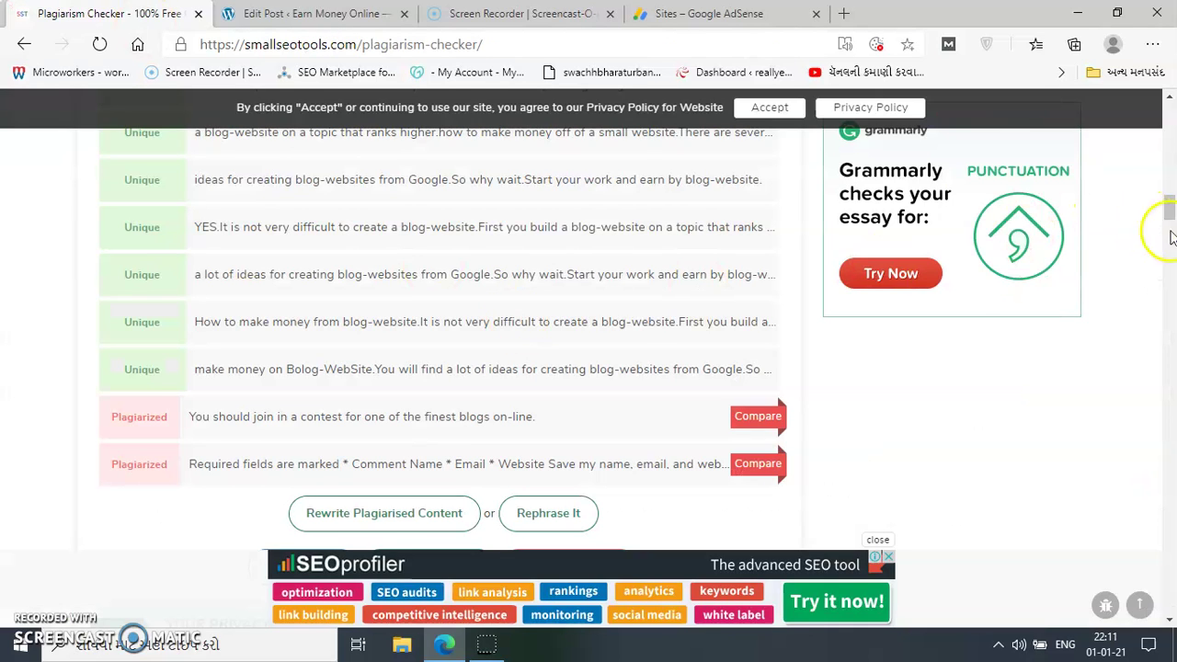
scroll(758, 441, up, 5)
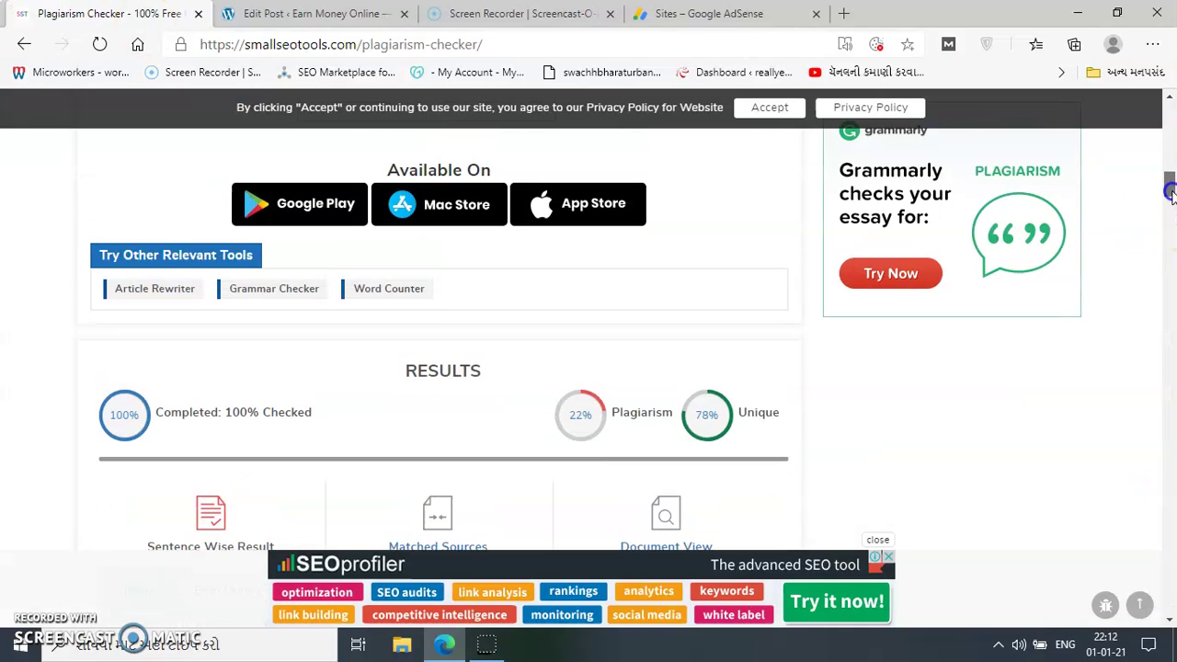